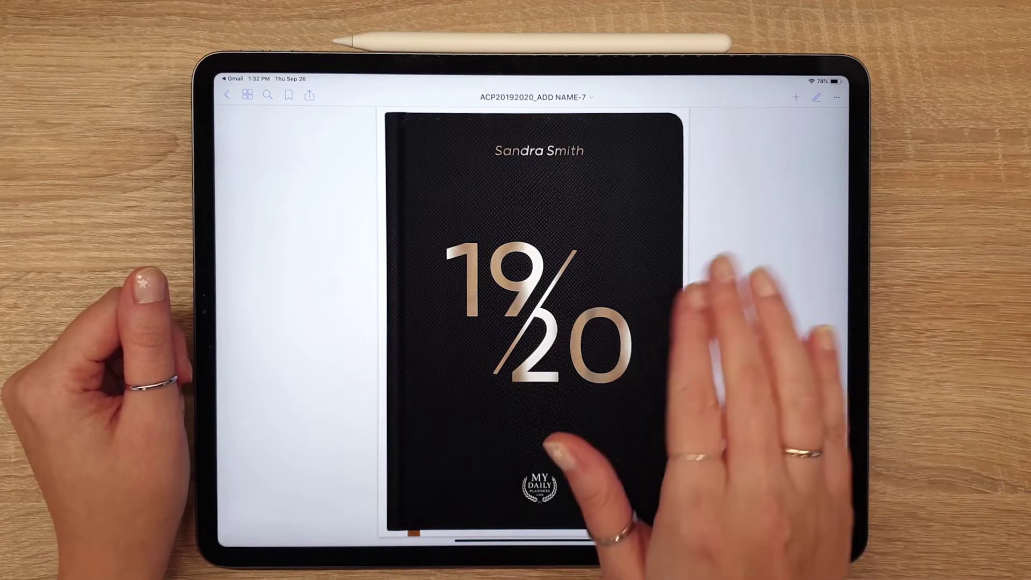
# Go from the cover via Contents and the 2019/2020 calendar to the Friday, September 20 page
pyautogui.moveTo(588, 440); pyautogui.dragTo(387, 439)
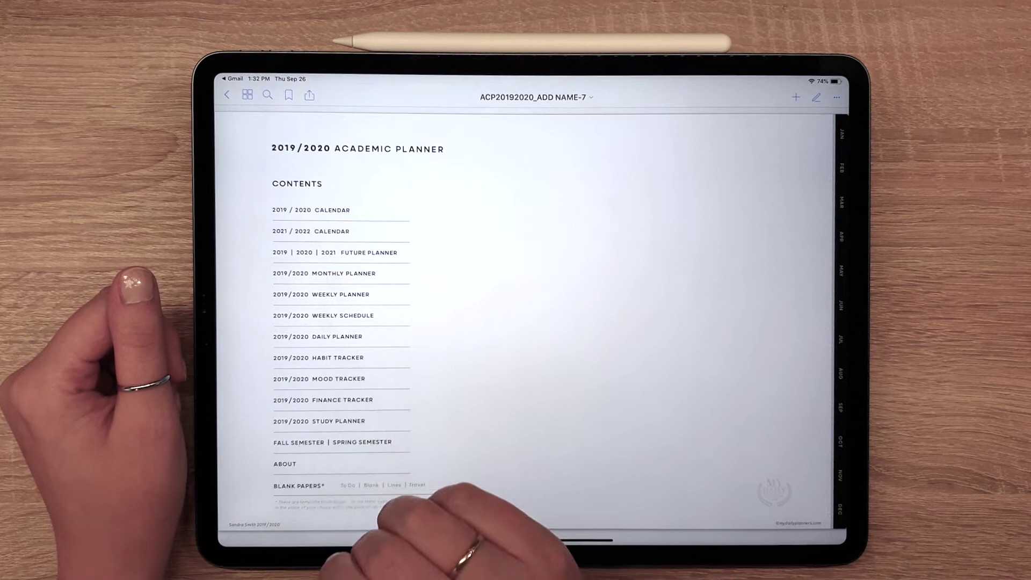
pyautogui.click(310, 209)
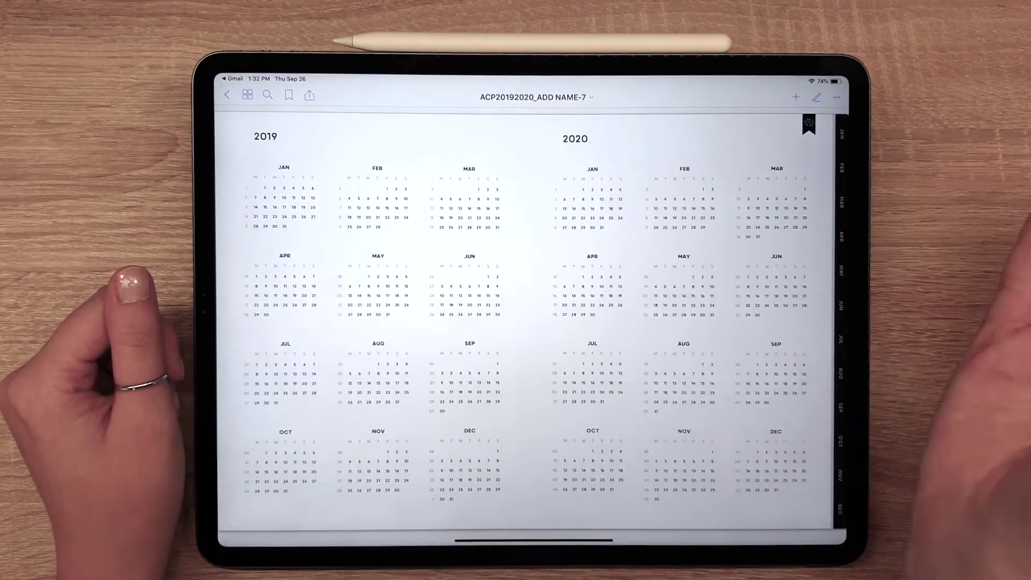
pyautogui.click(484, 393)
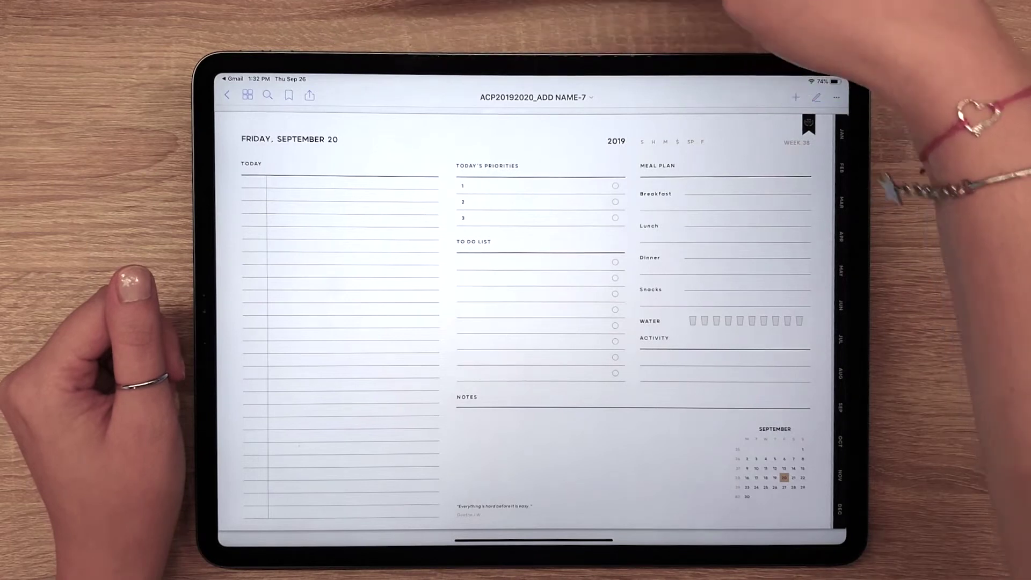
pyautogui.moveTo(484, 323); pyautogui.dragTo(605, 323)
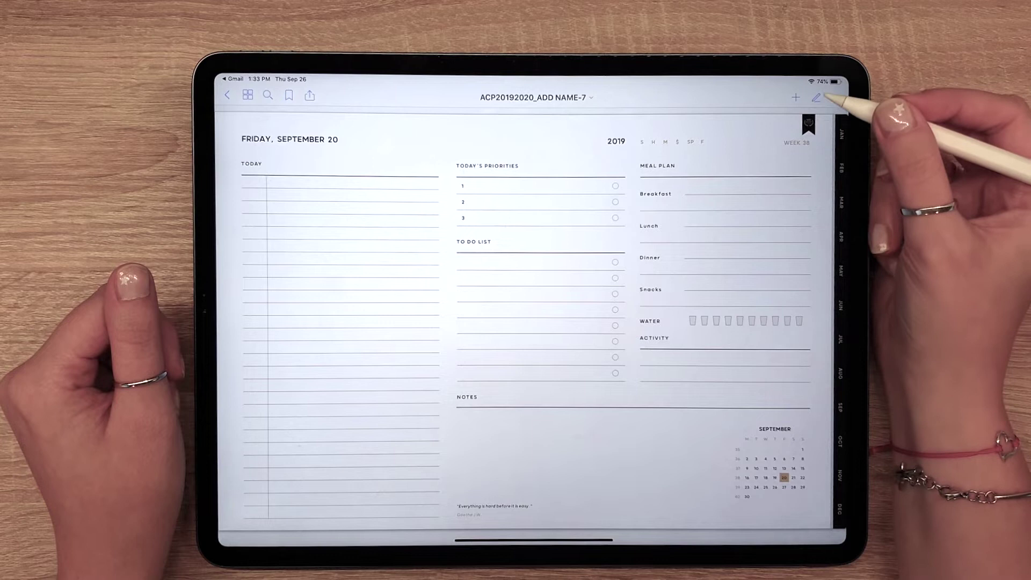
# Enable editing and handwrite 'Hello' under Notes with the pen in thin pink ink
pyautogui.click(816, 98)
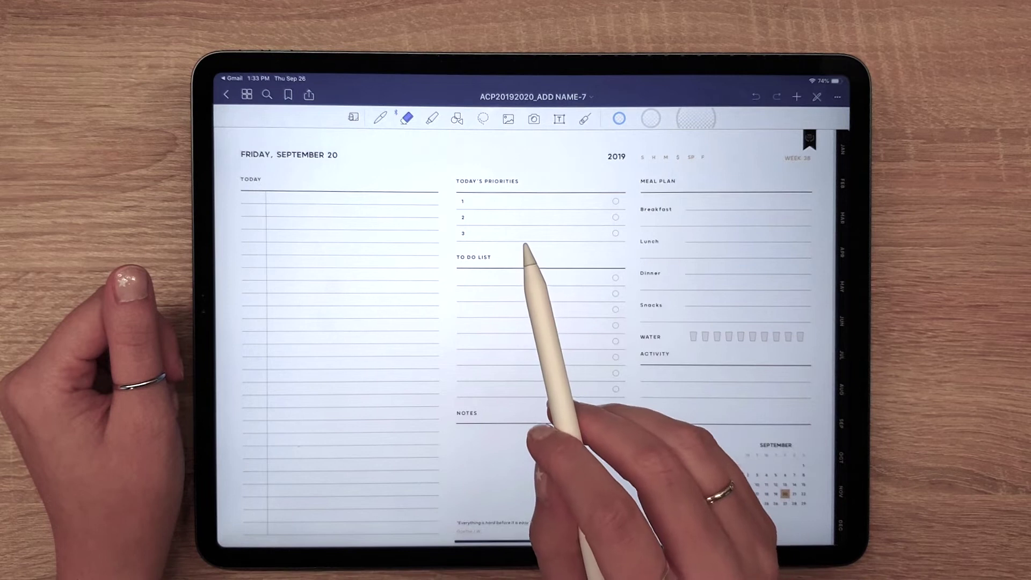
pyautogui.click(382, 120)
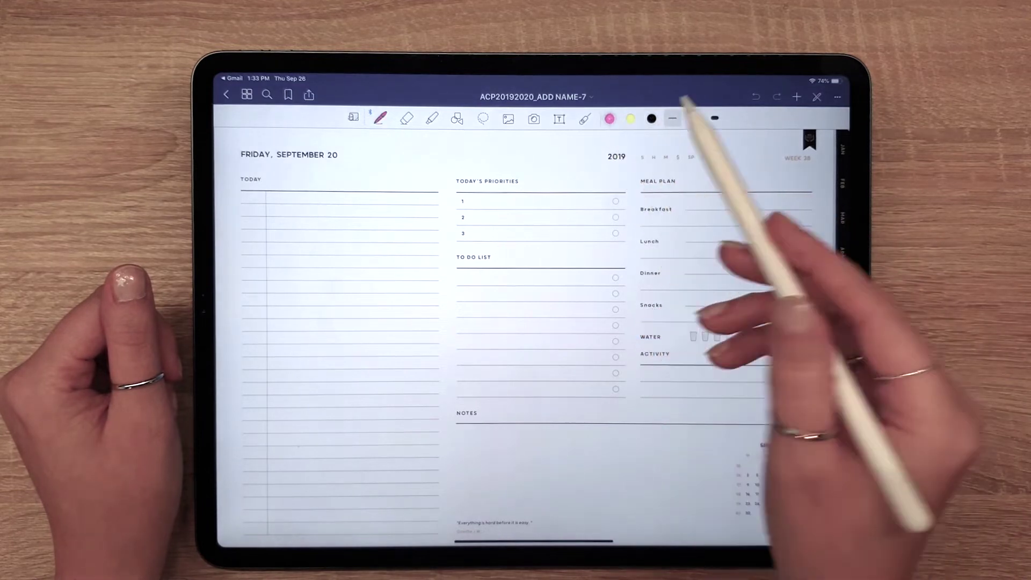
pyautogui.click(694, 118)
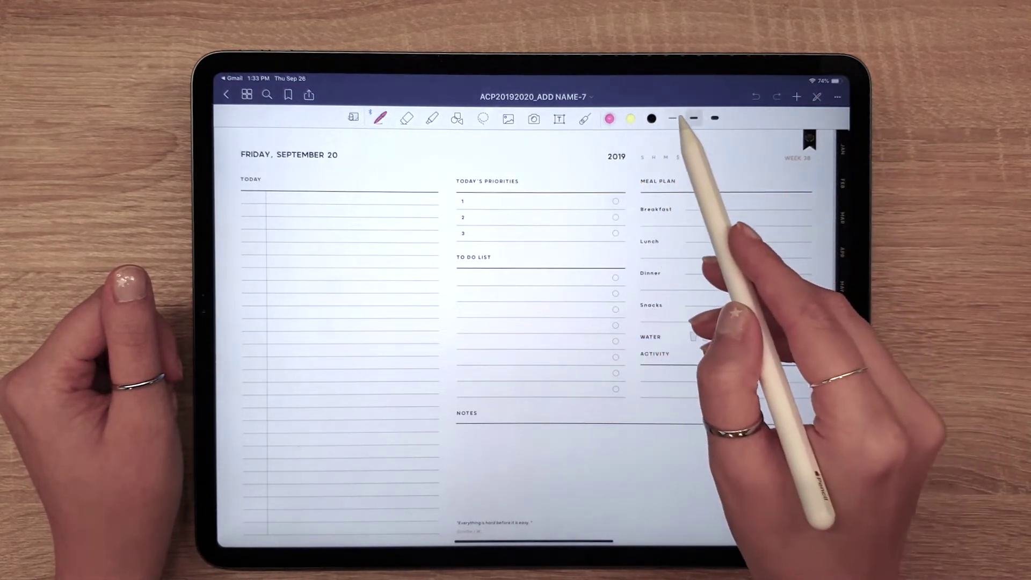
pyautogui.click(673, 119)
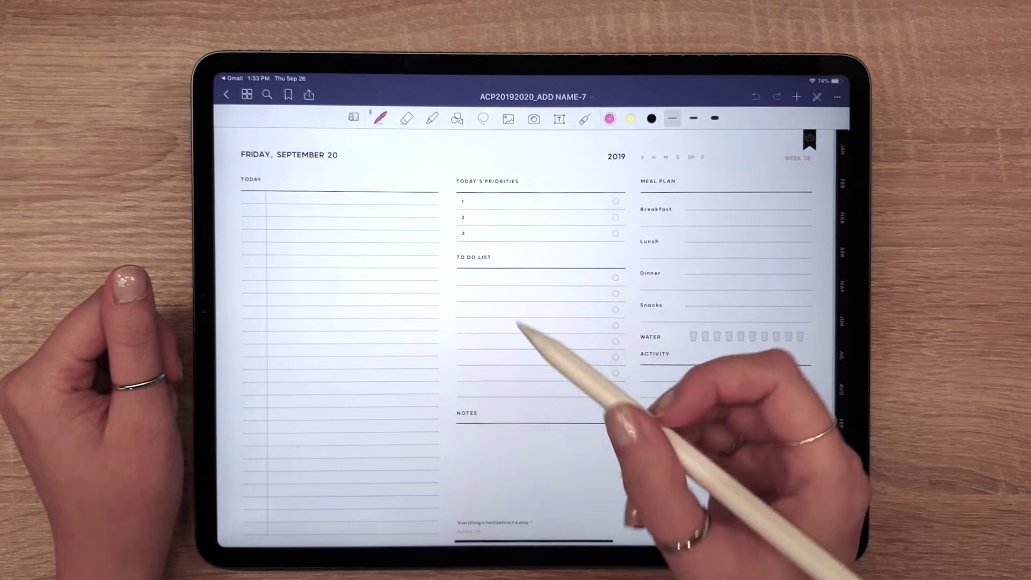
pyautogui.moveTo(474, 439); pyautogui.dragTo(529, 445)
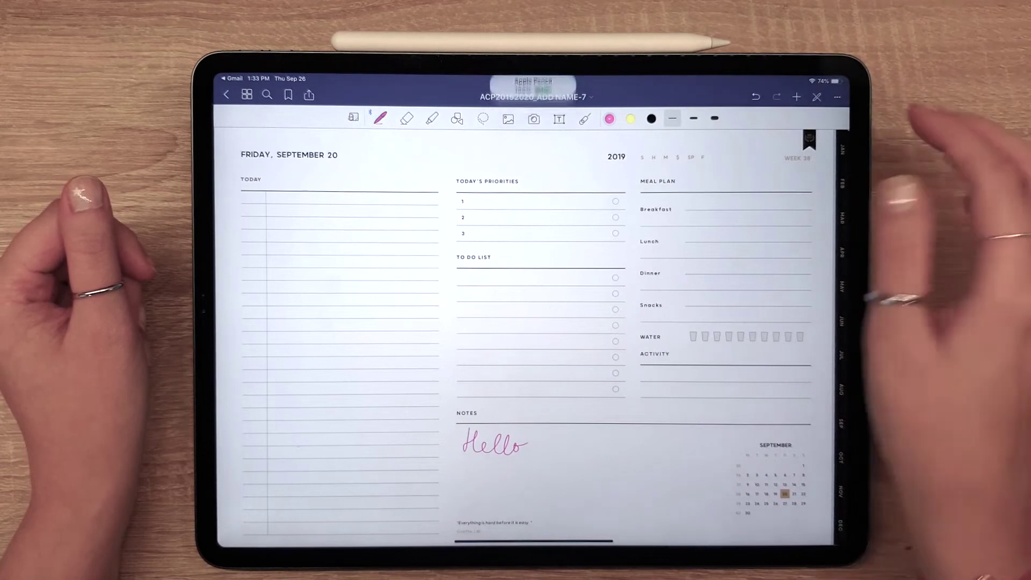
# Place a text box on the first To Do List line, typing 'Hello' in blue Bradley Hand
pyautogui.click(559, 118)
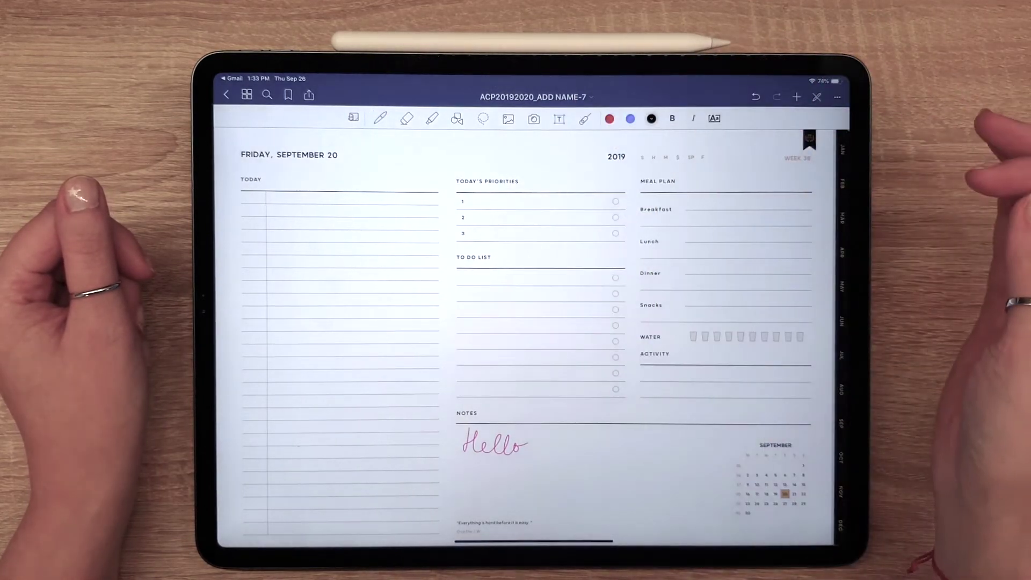
pyautogui.click(484, 278)
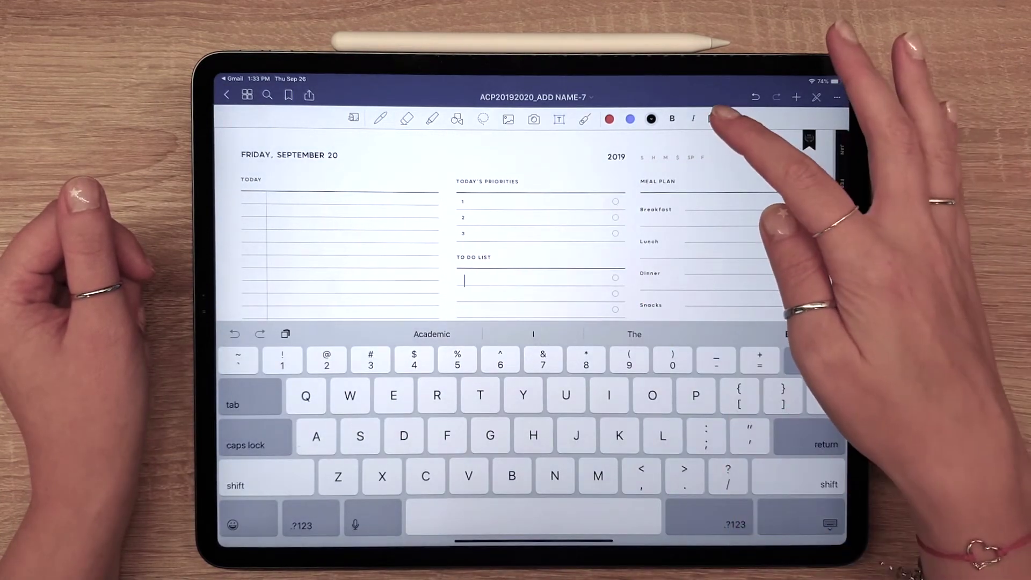
pyautogui.click(715, 119)
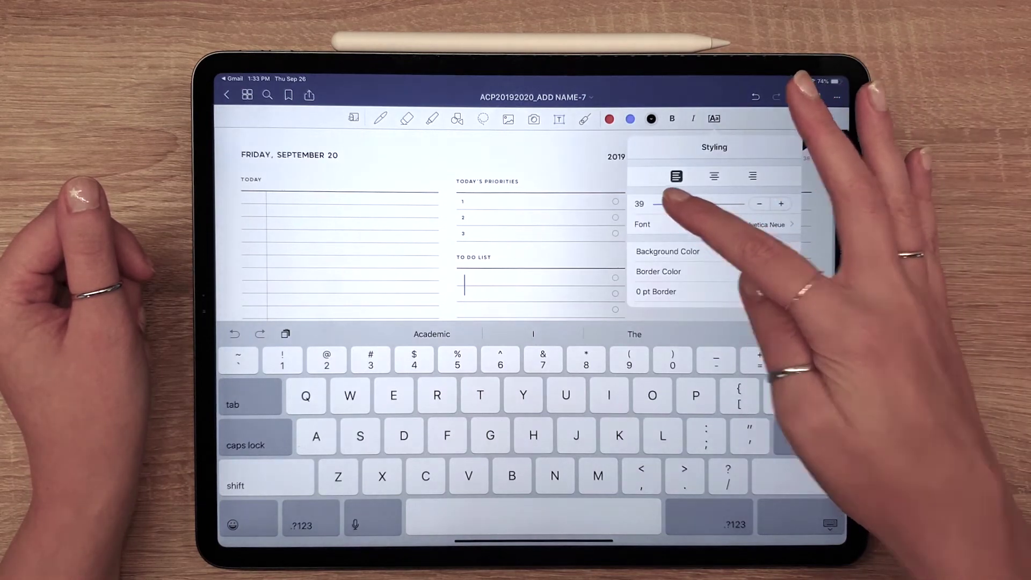
pyautogui.click(750, 224)
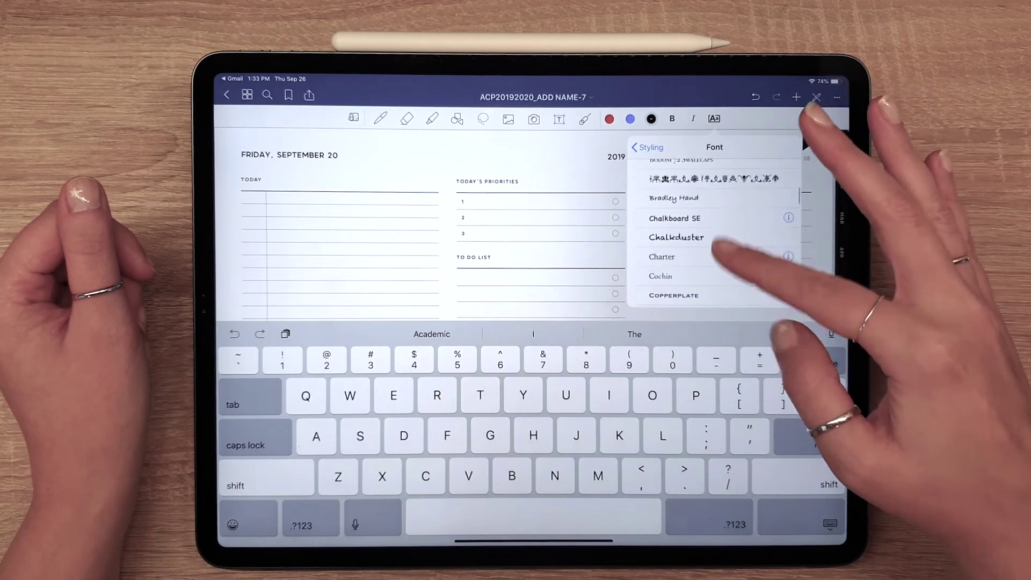
pyautogui.click(685, 239)
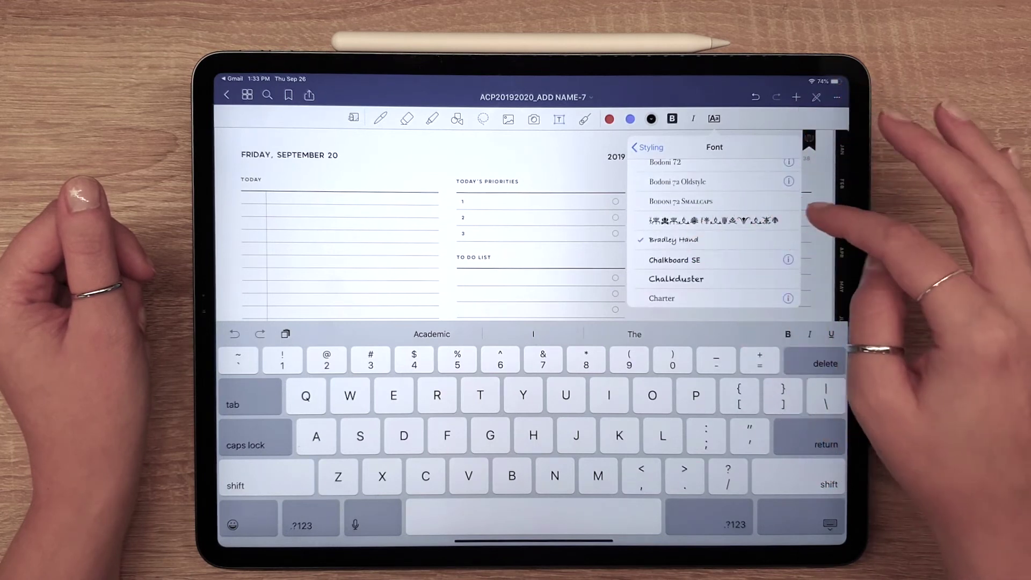
pyautogui.click(822, 211)
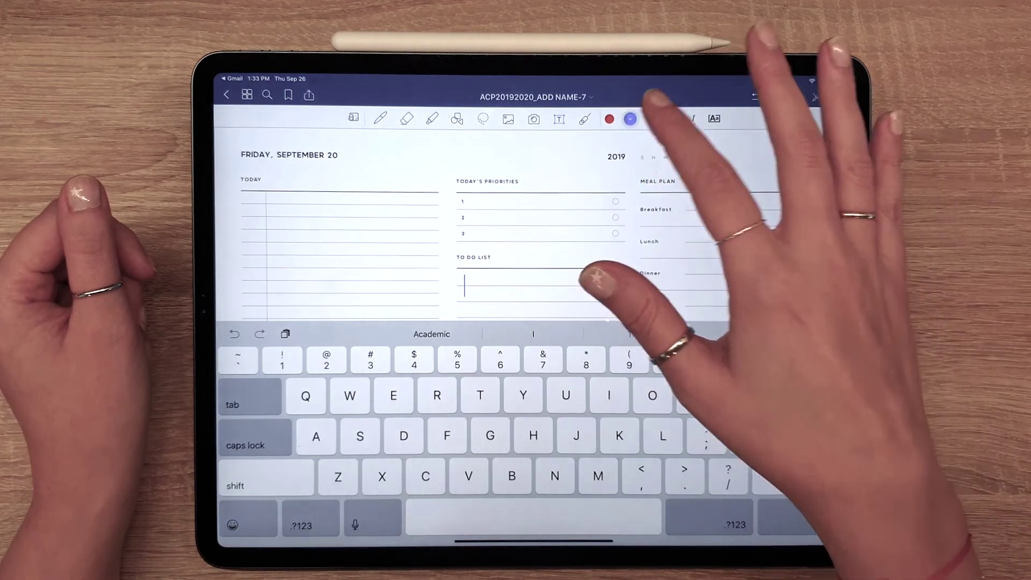
pyautogui.write('He')
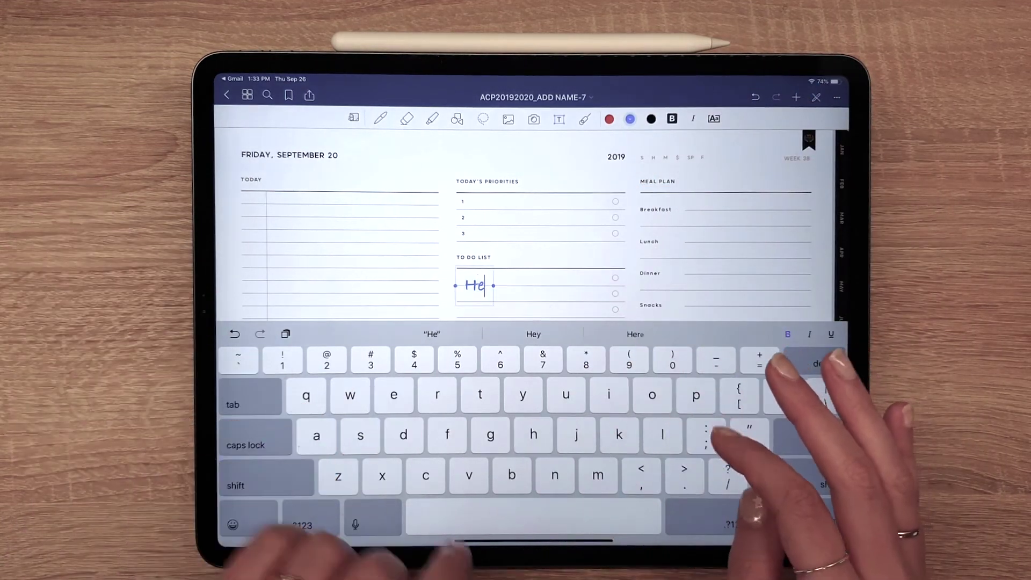
pyautogui.write('llo')
pyautogui.click(484, 285)
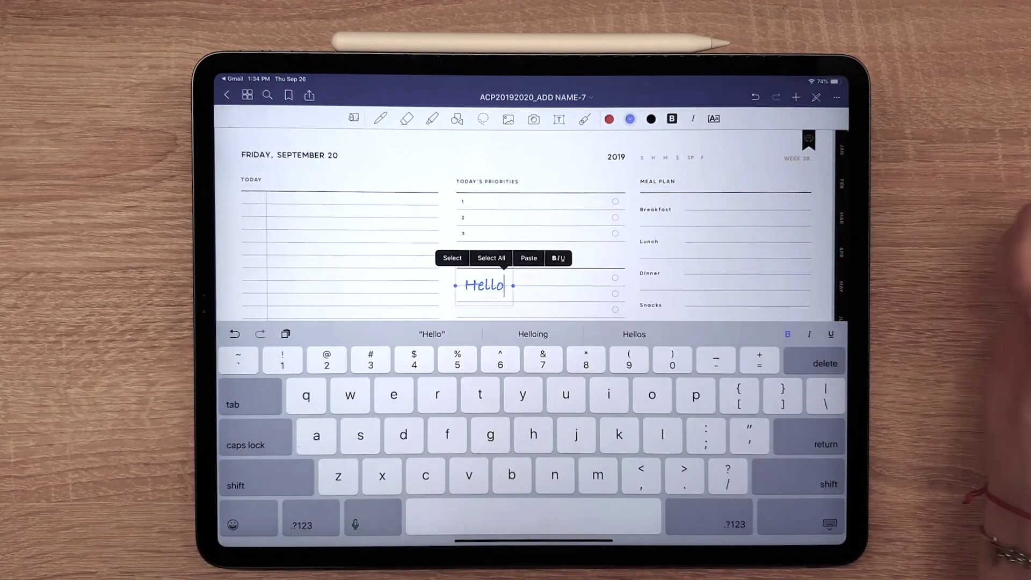
pyautogui.click(808, 154)
pyautogui.click(817, 97)
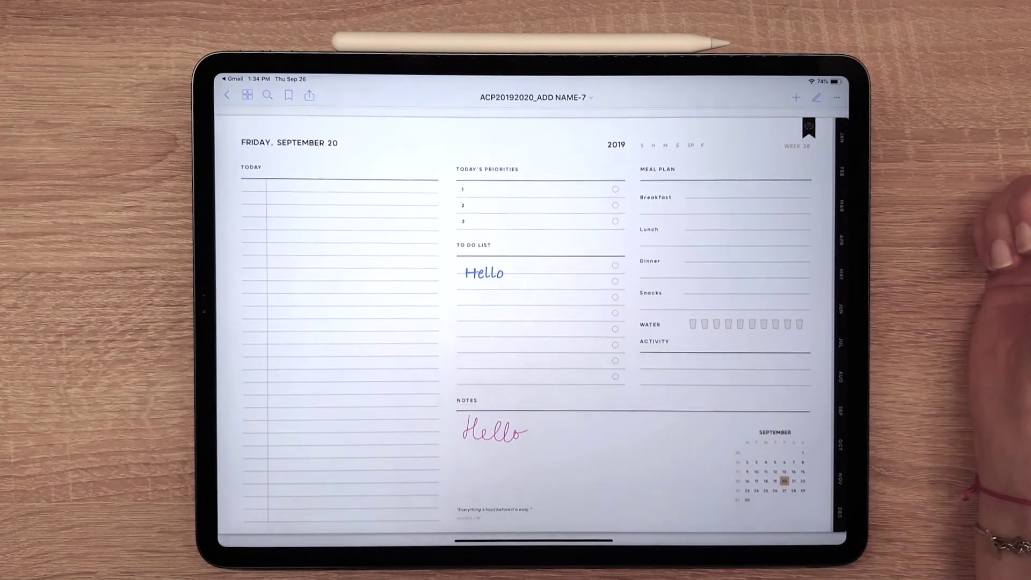